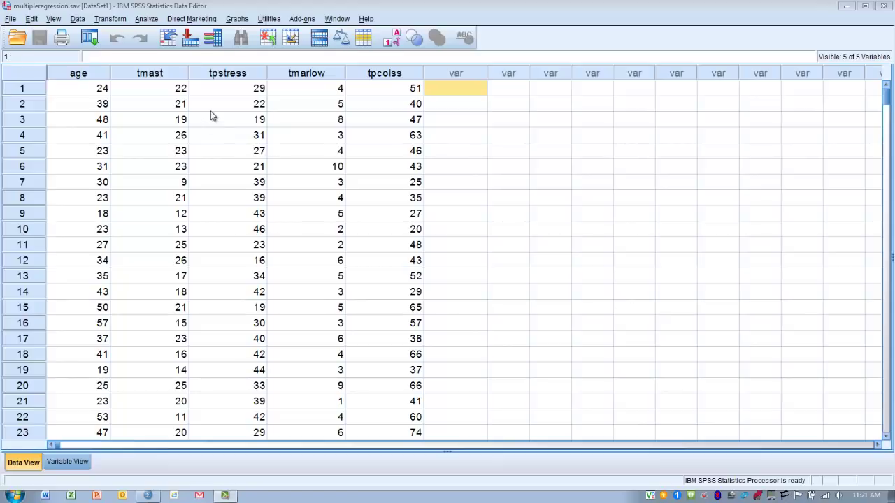
Start a linear regression with Total perceived stress [tpstress] as the dependent variable
{"action": "left_click", "coordinate": [147, 19]}
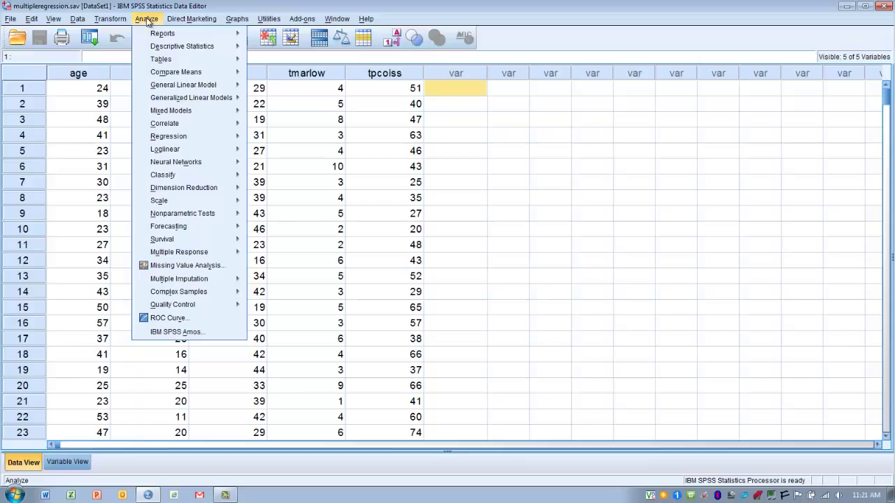
{"action": "mouse_move", "coordinate": [166, 138]}
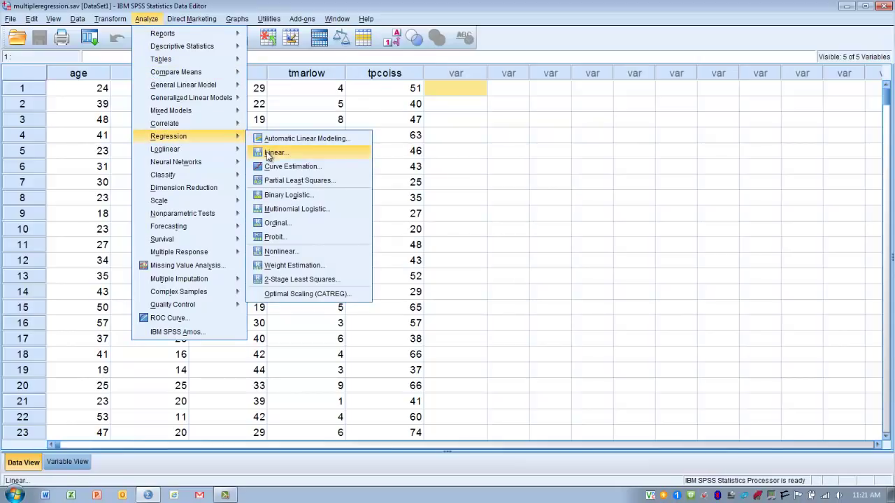
{"action": "left_click", "coordinate": [268, 153]}
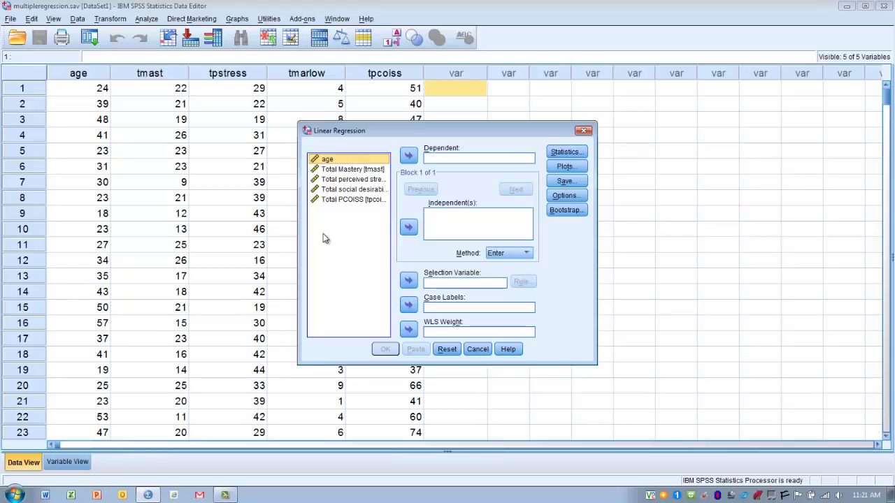
{"action": "left_click", "coordinate": [347, 180]}
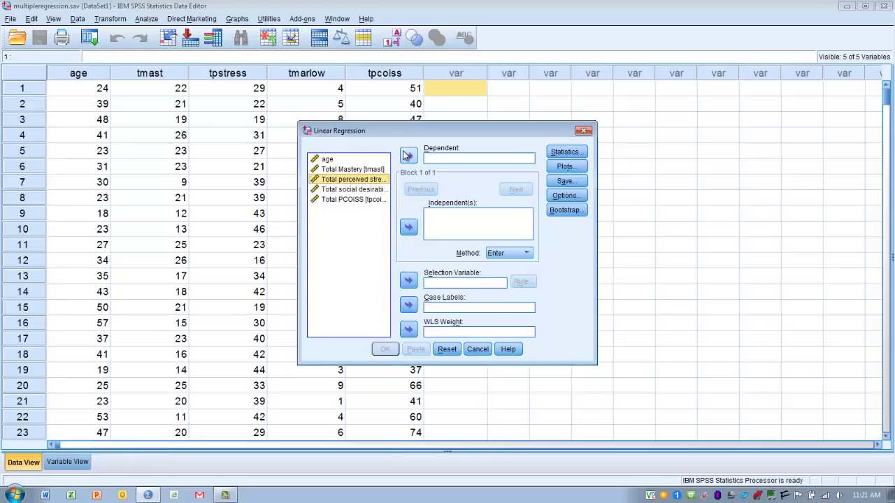
{"action": "left_click", "coordinate": [409, 156]}
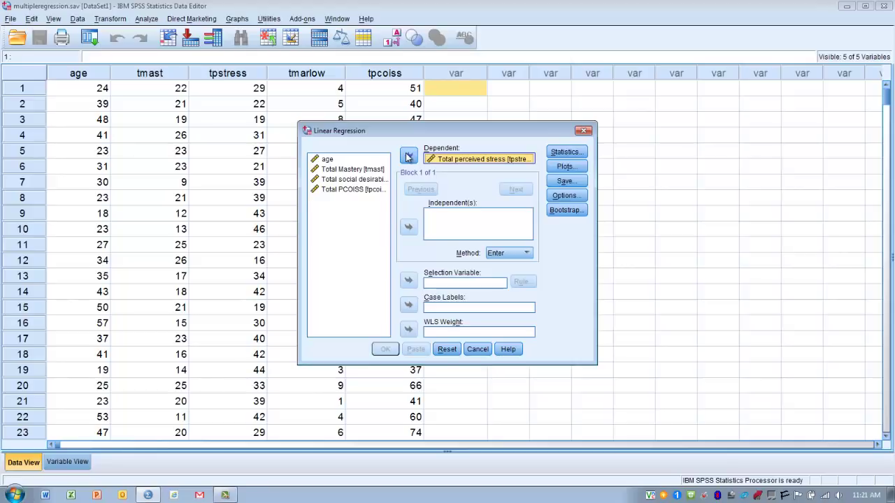
Add Total PCOISS [tpcoiss] and Total Mastery [tmast] as independent variables of the regression
{"action": "left_click", "coordinate": [350, 190]}
{"action": "left_click", "coordinate": [408, 226]}
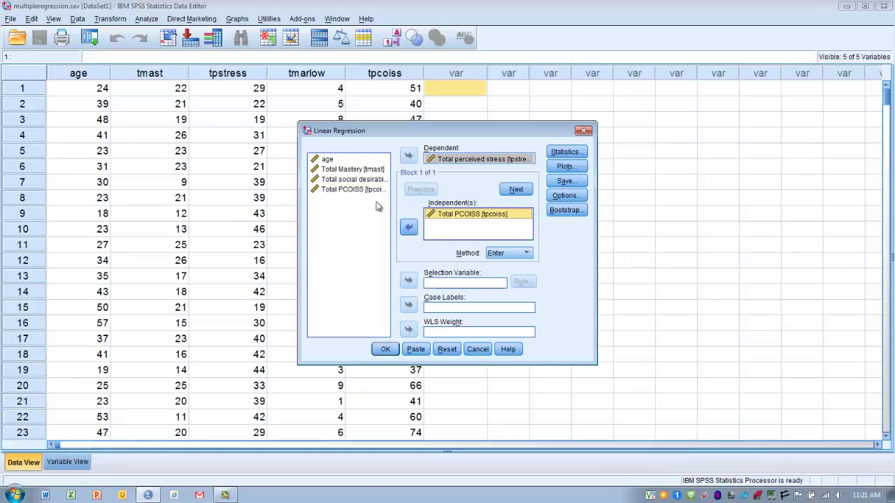
{"action": "left_click", "coordinate": [355, 170]}
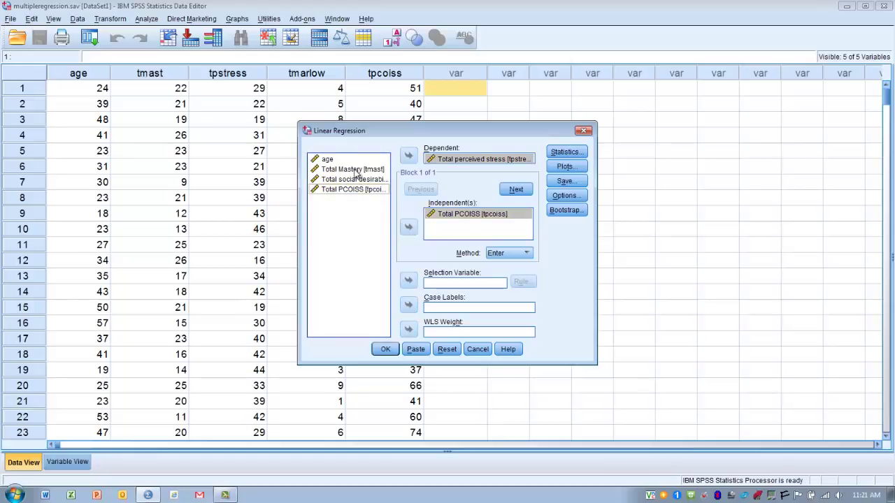
{"action": "left_click", "coordinate": [409, 228]}
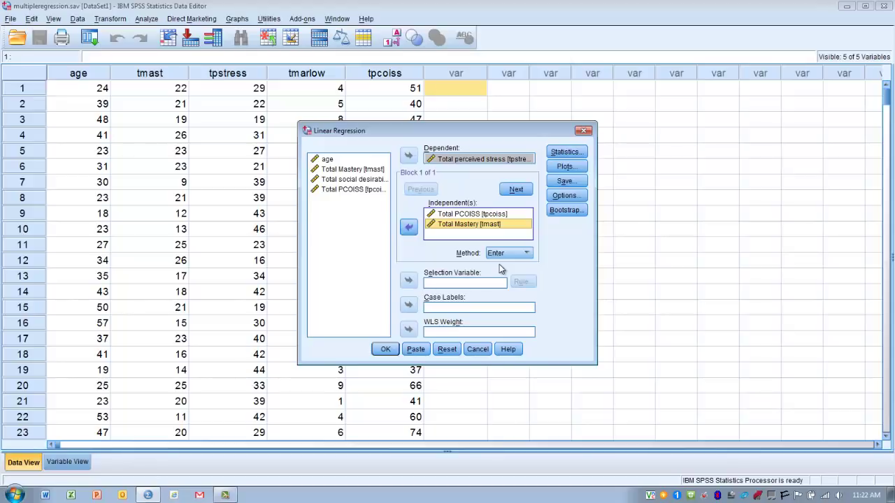
Include confidence intervals, descriptives, part and partial correlations, collinearity diagnostics and casewise diagnostics for outliers outside 3 standard deviations in the regression statistics
{"action": "left_click", "coordinate": [565, 153]}
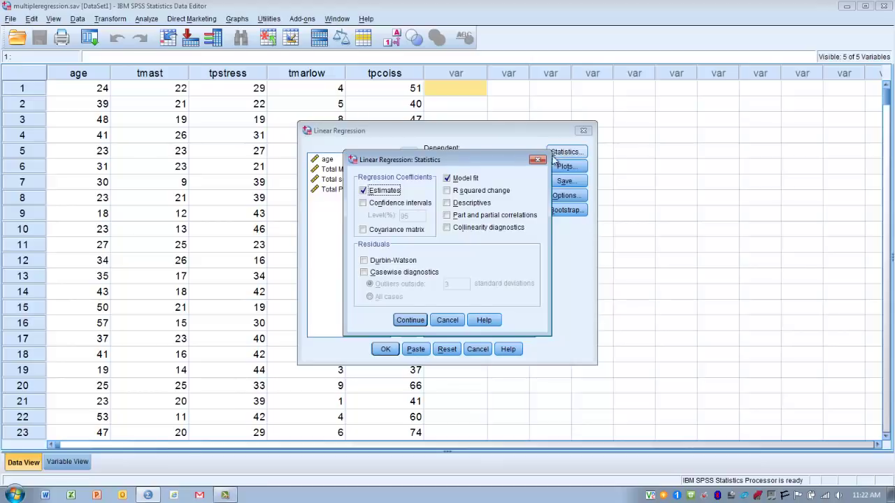
{"action": "left_click", "coordinate": [363, 203]}
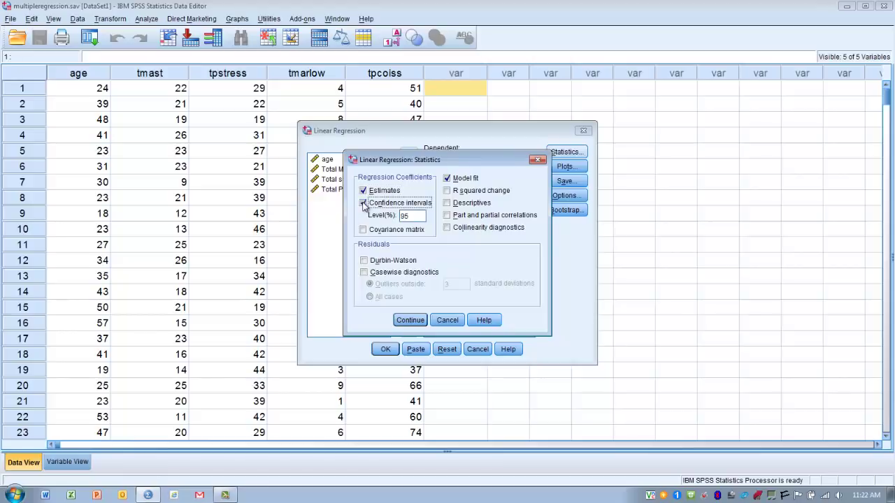
{"action": "left_click", "coordinate": [448, 203]}
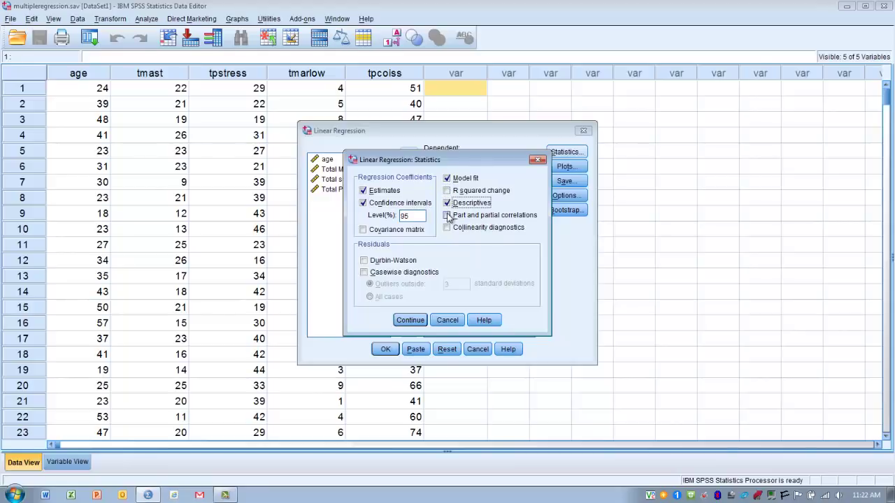
{"action": "left_click", "coordinate": [447, 216]}
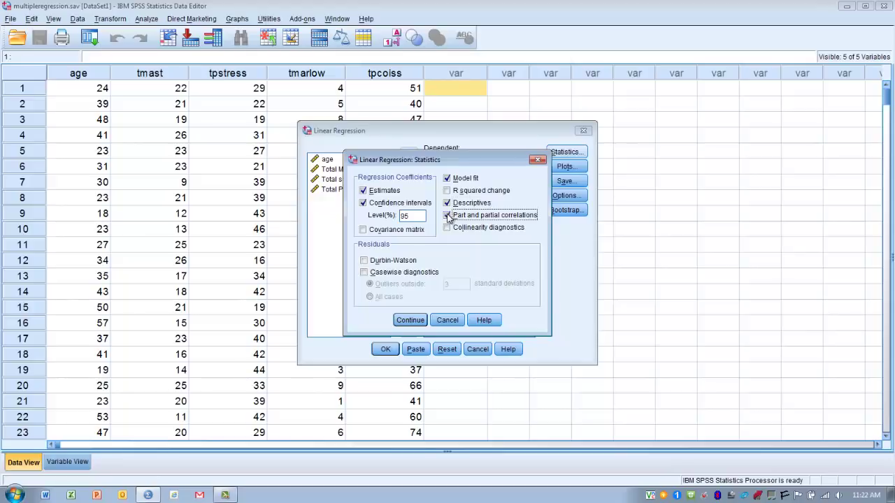
{"action": "left_click", "coordinate": [447, 229]}
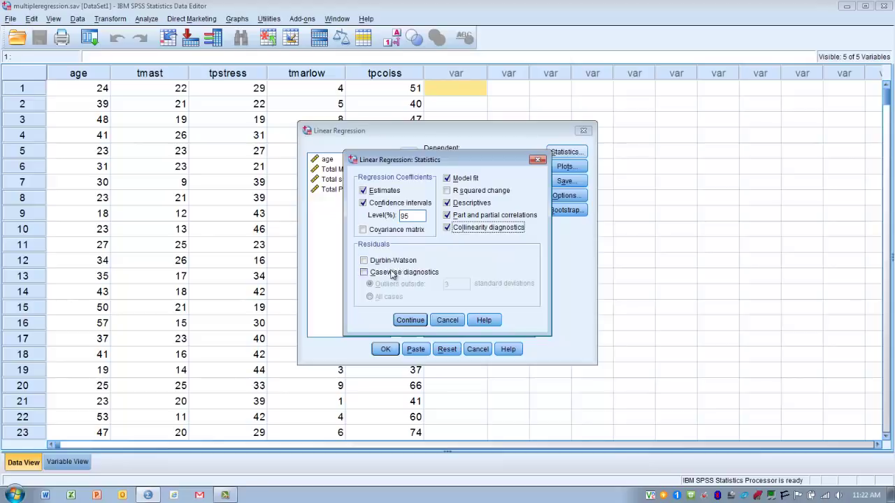
{"action": "left_click", "coordinate": [364, 273]}
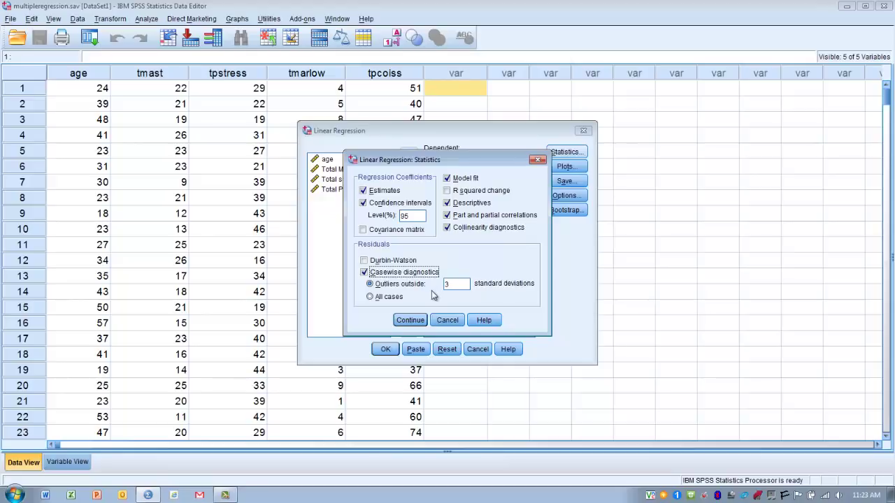
{"action": "left_click", "coordinate": [411, 321]}
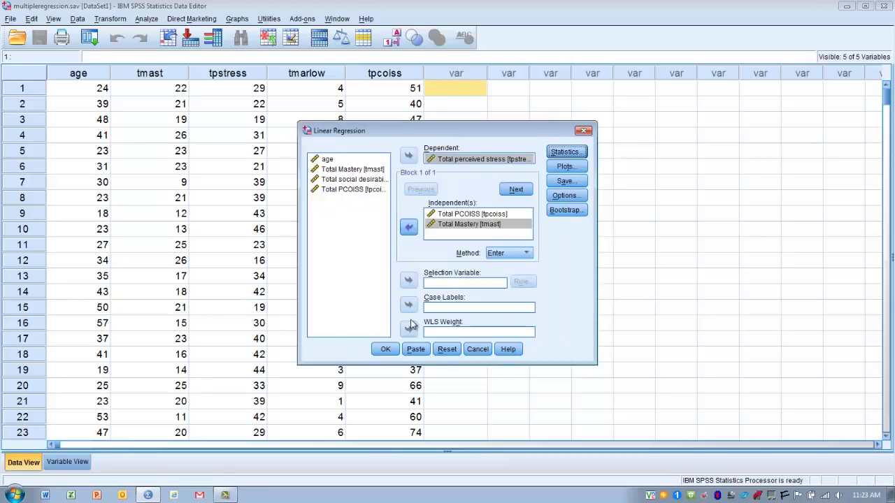
Set the regression's missing-value handling to exclude cases pairwise
{"action": "left_click", "coordinate": [556, 198]}
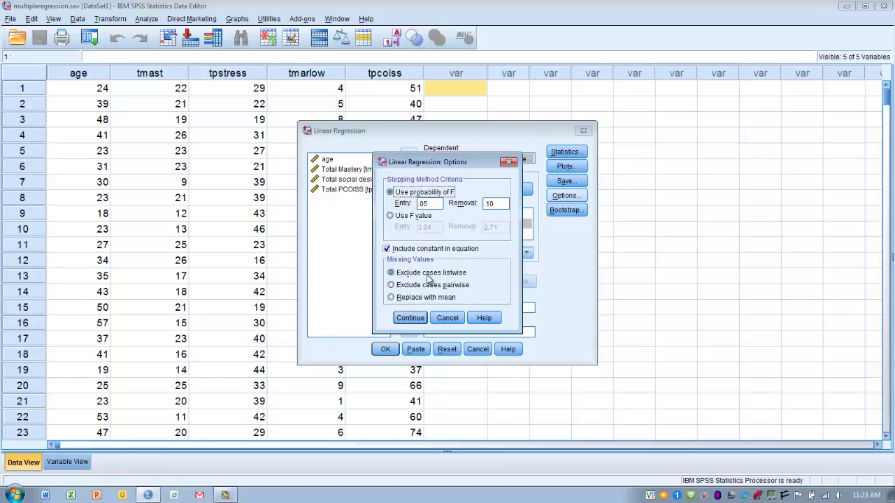
{"action": "left_click", "coordinate": [392, 285]}
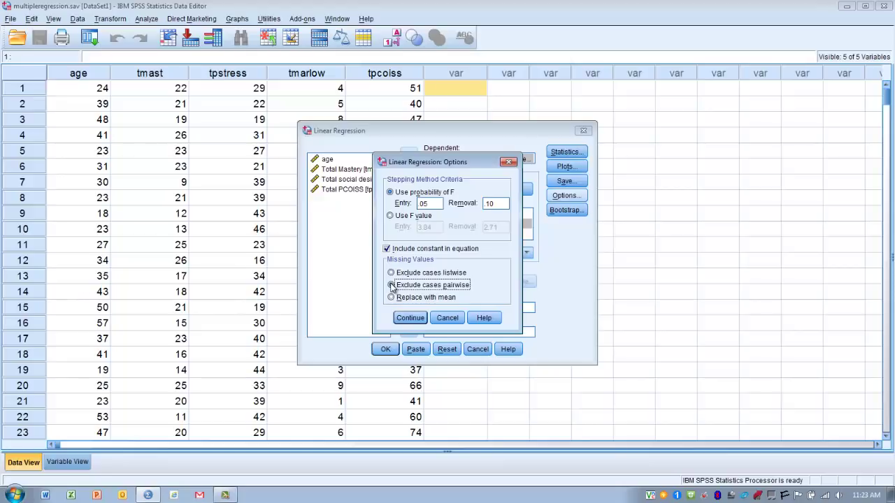
{"action": "left_click", "coordinate": [407, 318]}
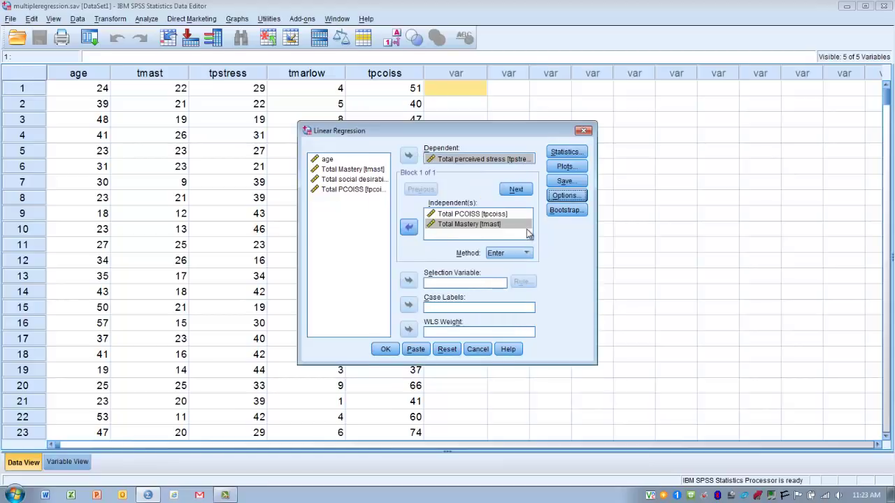
Request a residual scatterplot with *ZRESID on Y and *ZPRED on X, plus a normal probability plot
{"action": "left_click", "coordinate": [564, 167]}
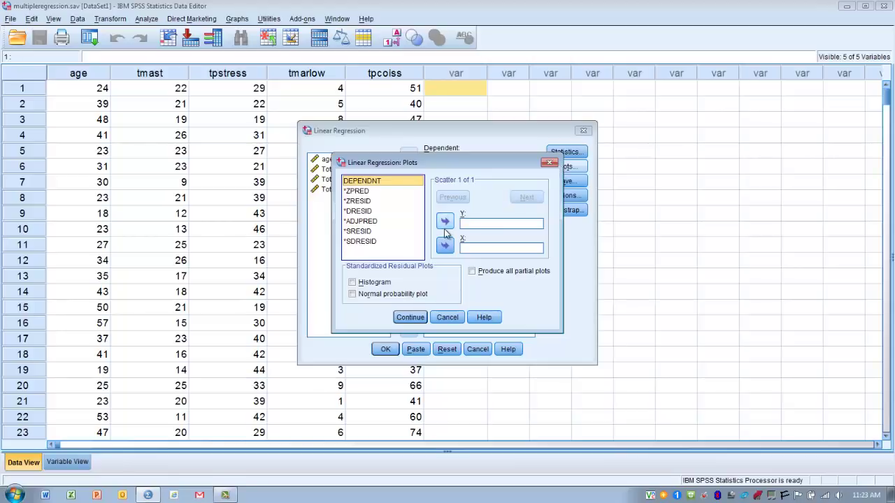
{"action": "left_click", "coordinate": [389, 242]}
{"action": "left_click", "coordinate": [362, 202]}
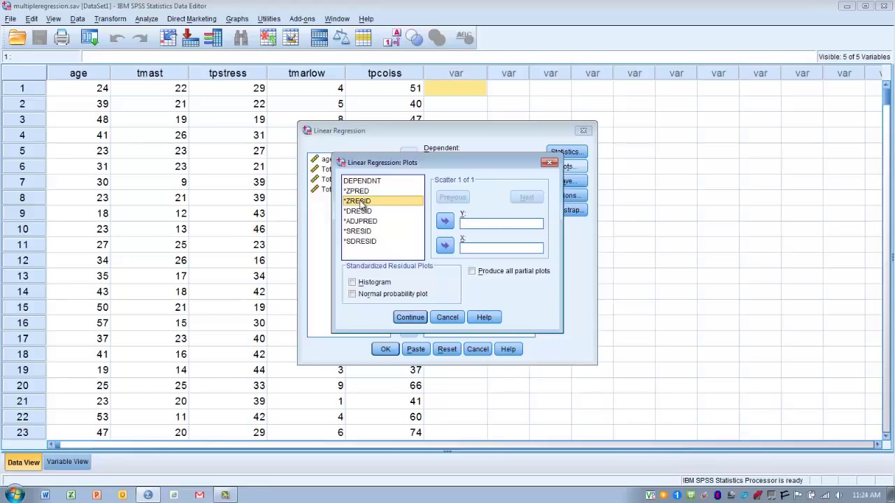
{"action": "left_click", "coordinate": [445, 221]}
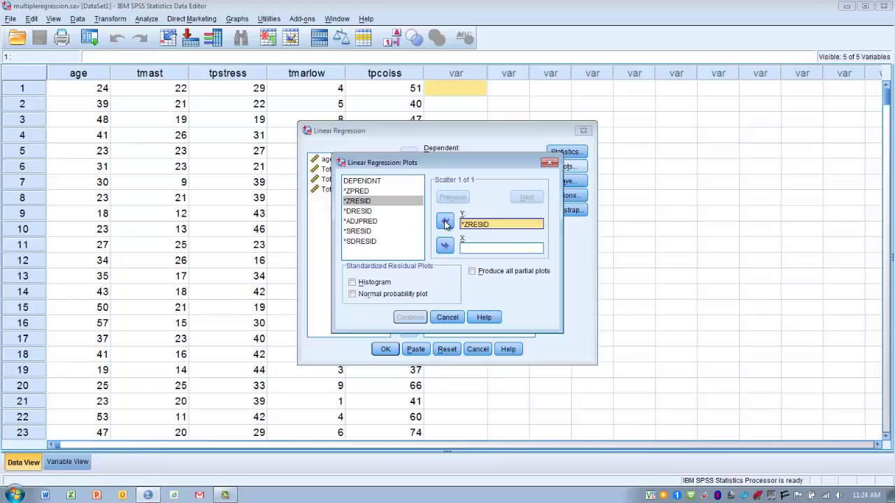
{"action": "left_click", "coordinate": [366, 198]}
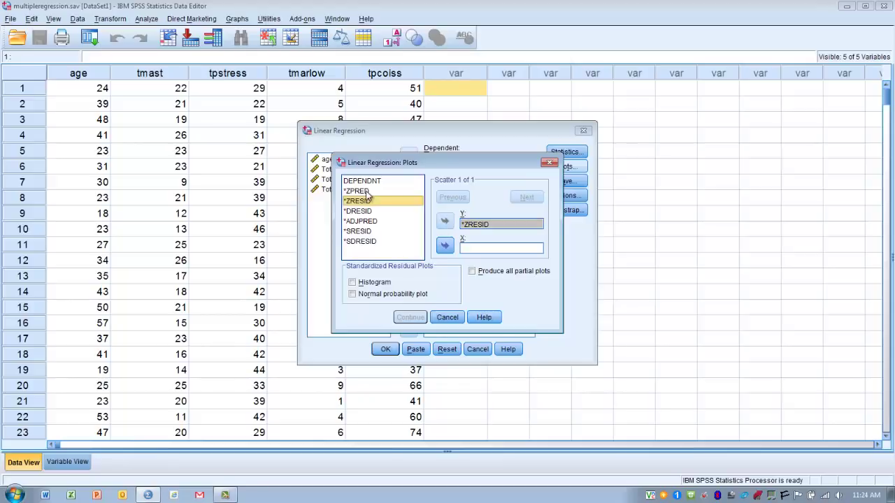
{"action": "left_click", "coordinate": [366, 193]}
{"action": "left_click", "coordinate": [444, 246]}
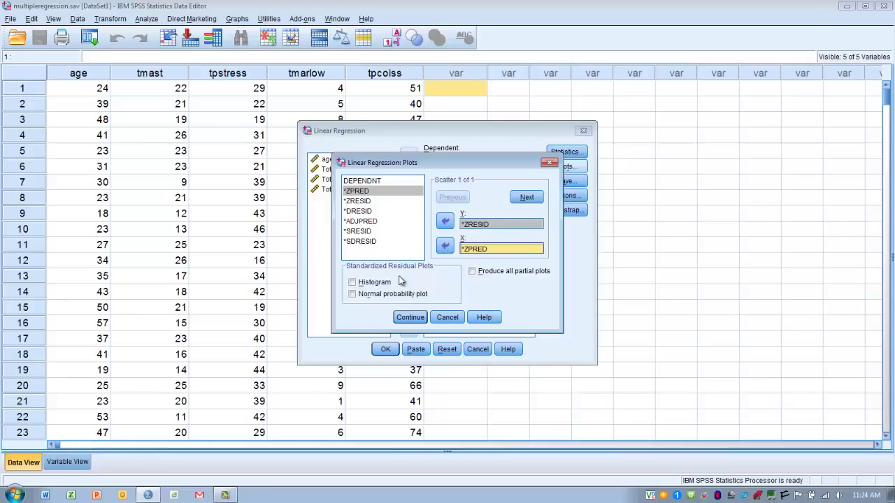
{"action": "left_click", "coordinate": [353, 294]}
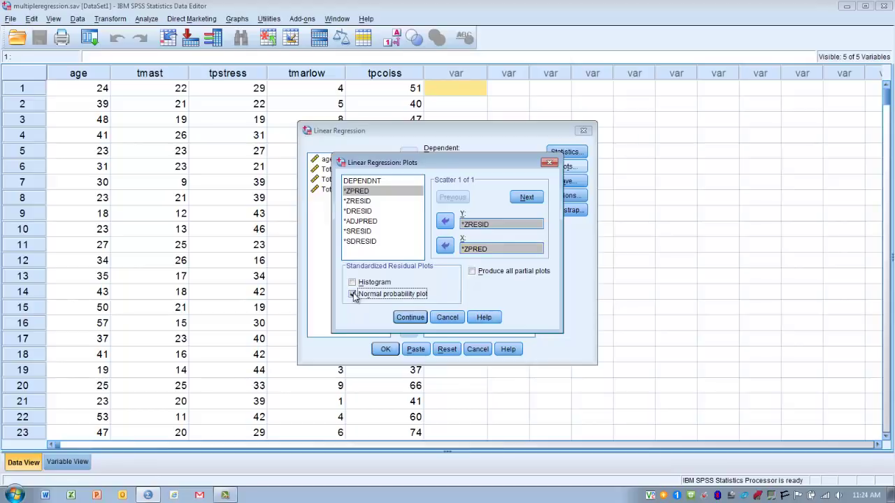
{"action": "left_click", "coordinate": [410, 317]}
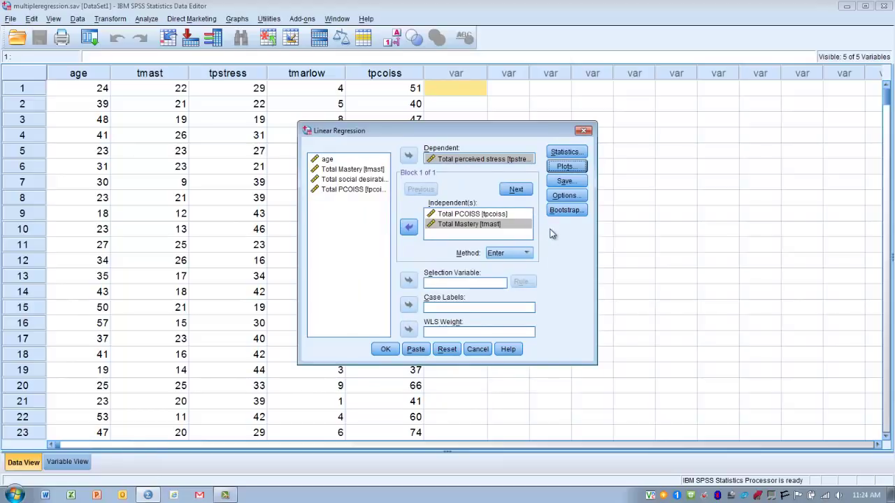
Choose to save the Mahalanobis and Cook's distances as new variables and run the regression
{"action": "left_click", "coordinate": [564, 181]}
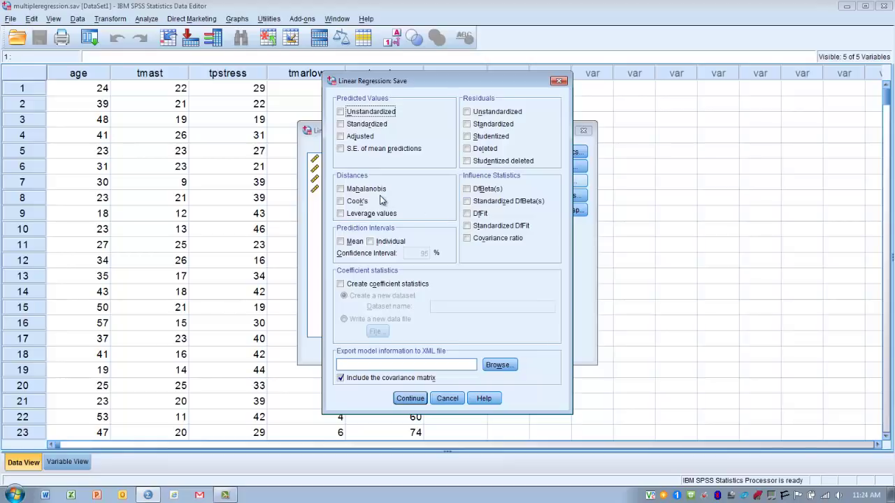
{"action": "left_click", "coordinate": [339, 189]}
{"action": "left_click", "coordinate": [341, 201]}
{"action": "left_click", "coordinate": [412, 398]}
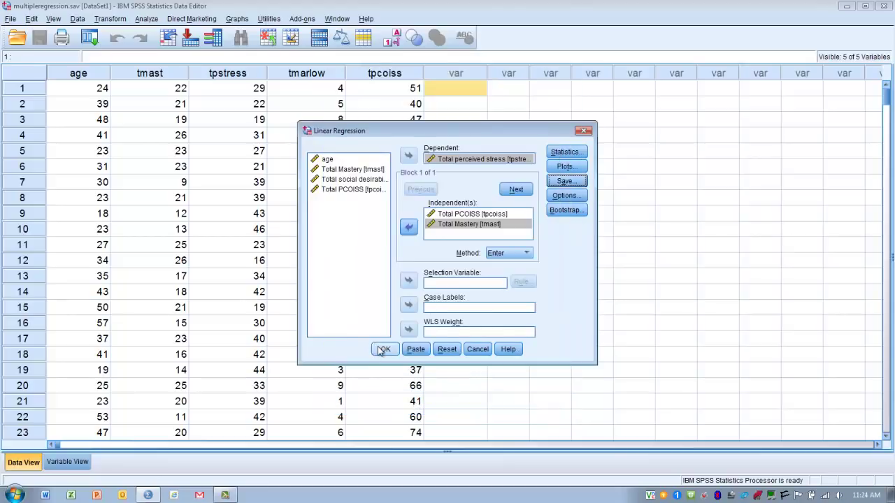
{"action": "left_click", "coordinate": [381, 351]}
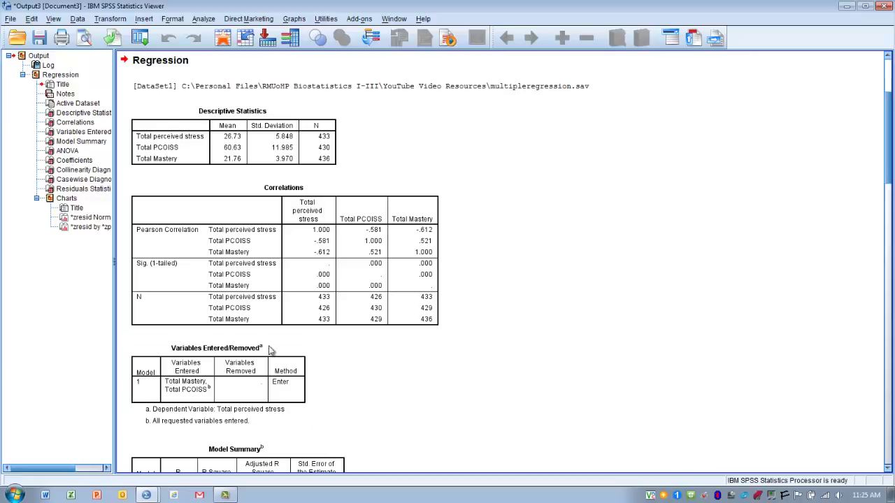
Examine the regression output's correlations, coefficients, normal P-P plot, residual scatterplot and residuals statistics
{"action": "left_click", "coordinate": [73, 123]}
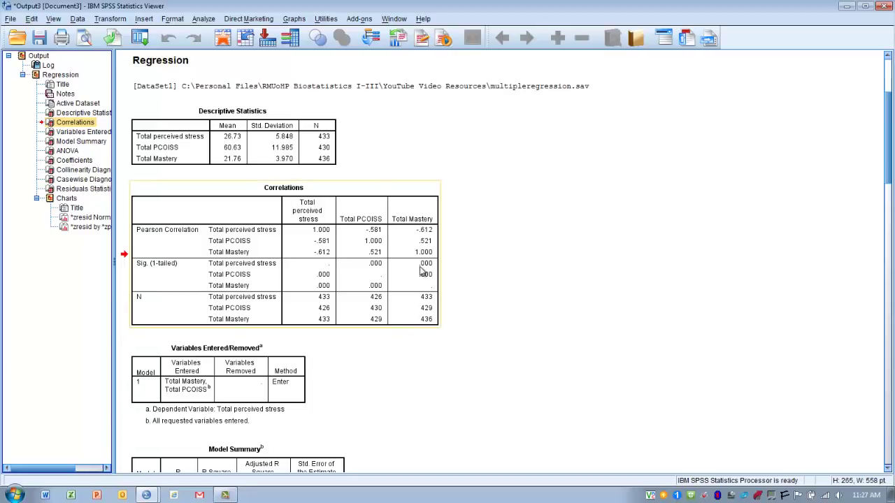
{"action": "left_click", "coordinate": [74, 160]}
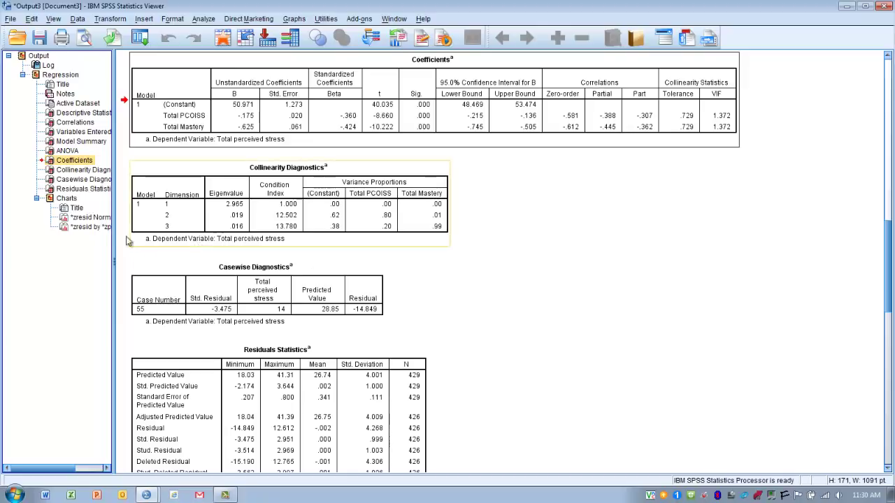
{"action": "left_click", "coordinate": [67, 199]}
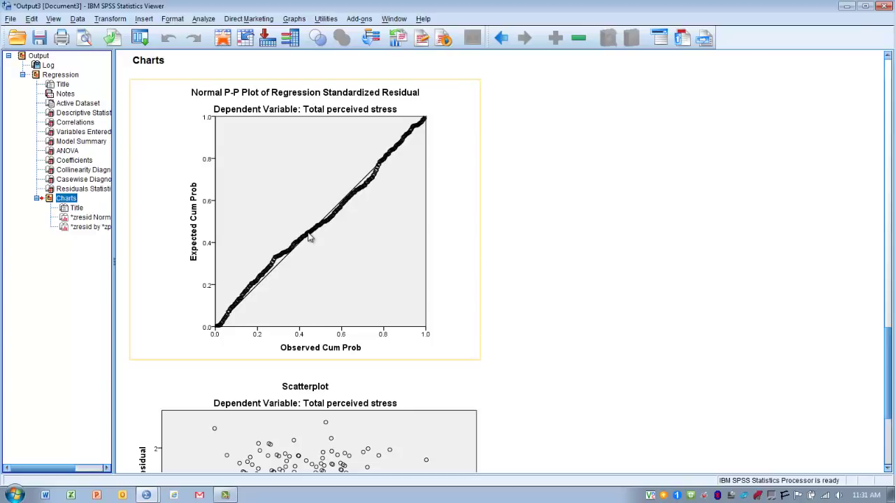
{"action": "left_click", "coordinate": [443, 421]}
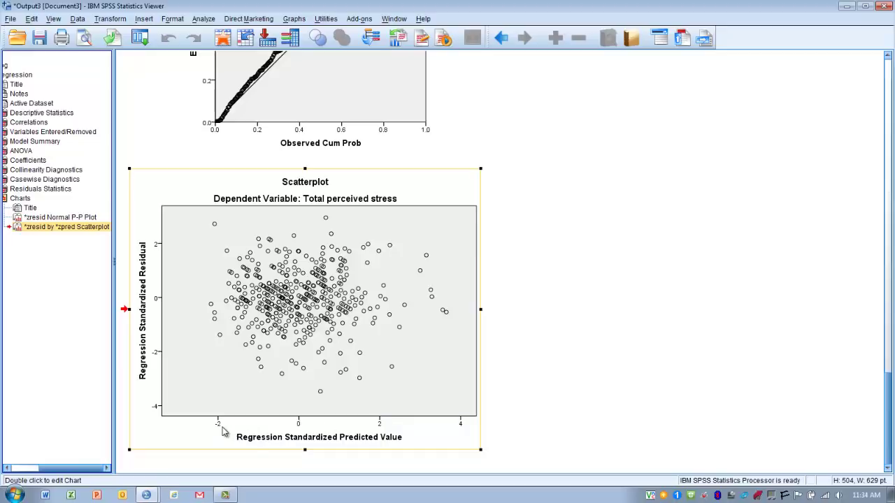
{"action": "left_click", "coordinate": [61, 190]}
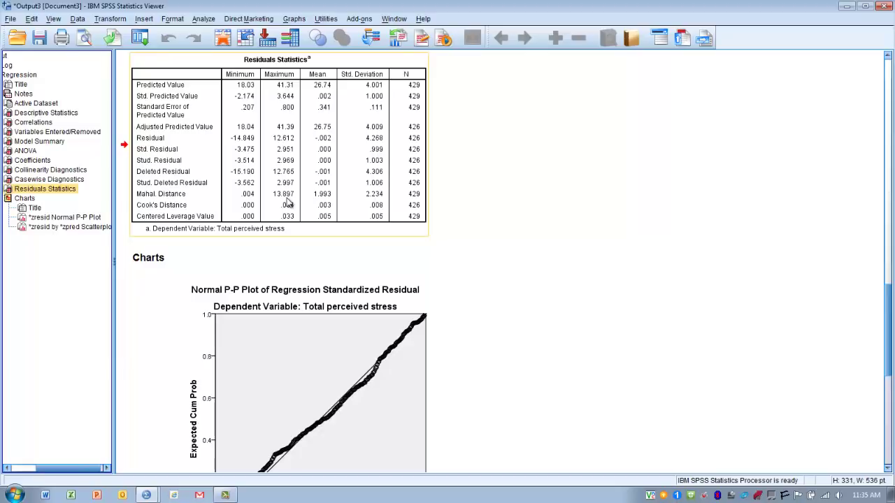
Sort the dataset's cases by Mahalanobis Distance in descending order and bring up the sorted data
{"action": "left_click", "coordinate": [223, 39]}
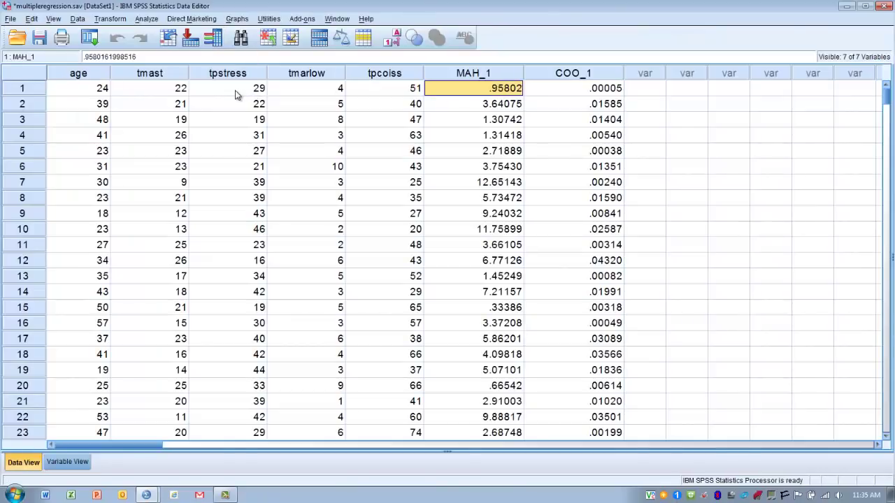
{"action": "left_click", "coordinate": [78, 18]}
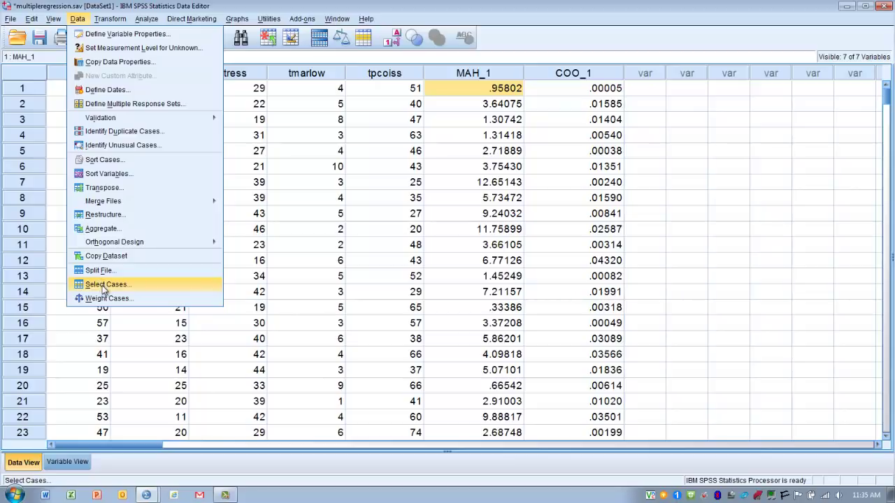
{"action": "left_click", "coordinate": [98, 160]}
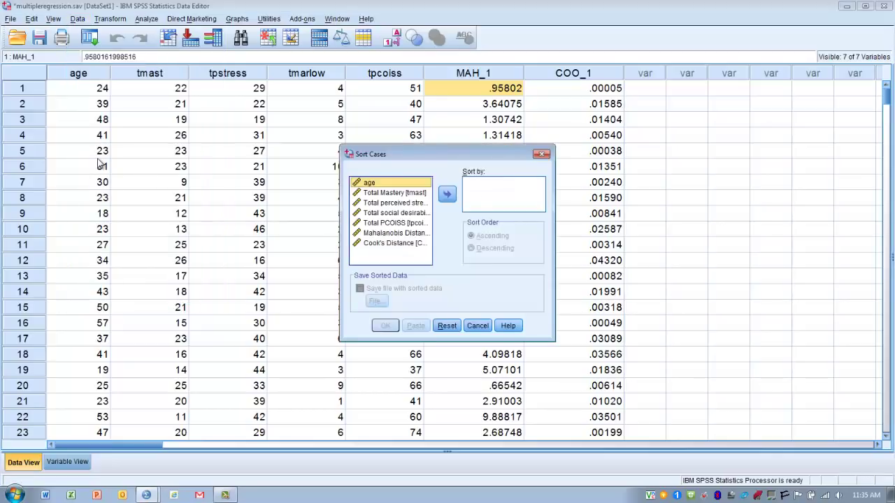
{"action": "left_click", "coordinate": [380, 235]}
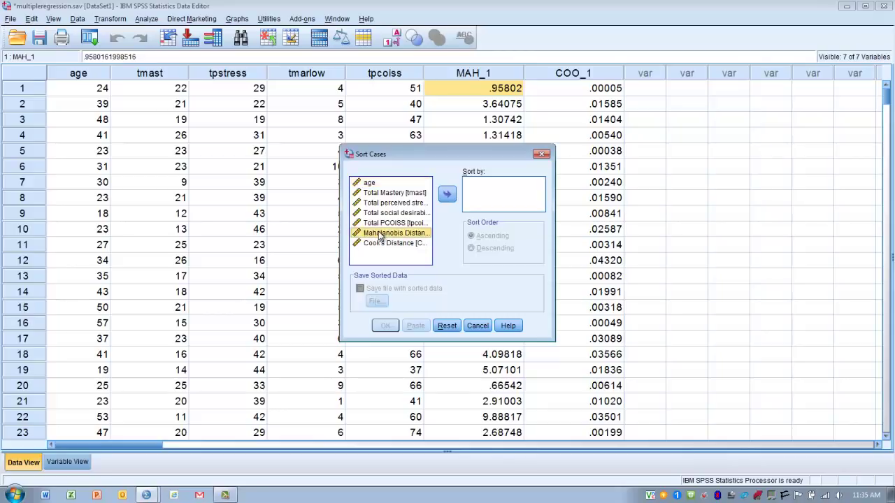
{"action": "left_click", "coordinate": [447, 195]}
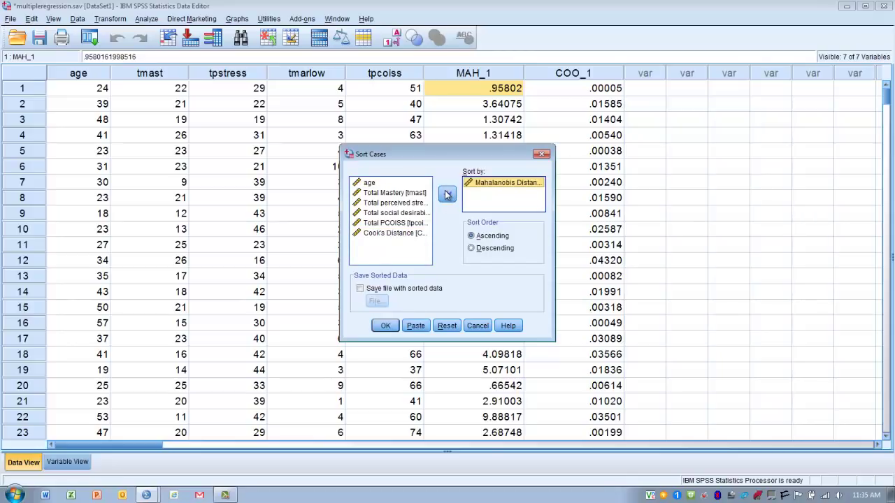
{"action": "left_click", "coordinate": [471, 249]}
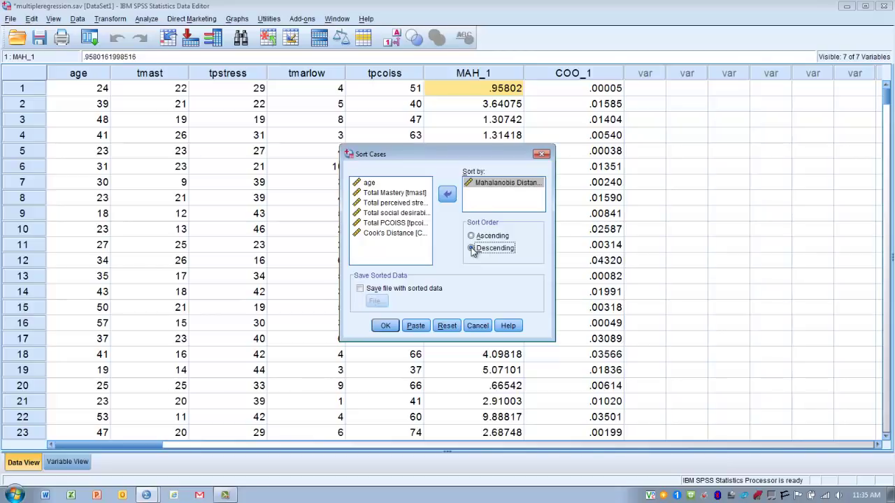
{"action": "left_click", "coordinate": [385, 326]}
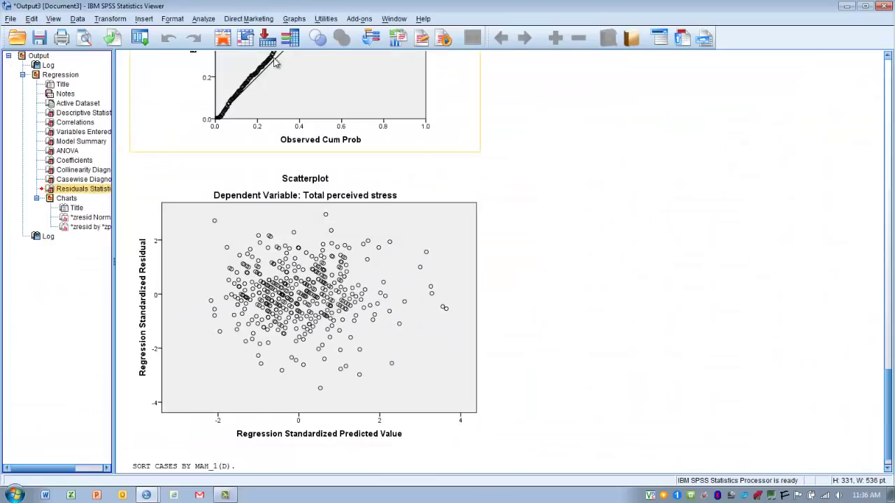
{"action": "left_click", "coordinate": [225, 39]}
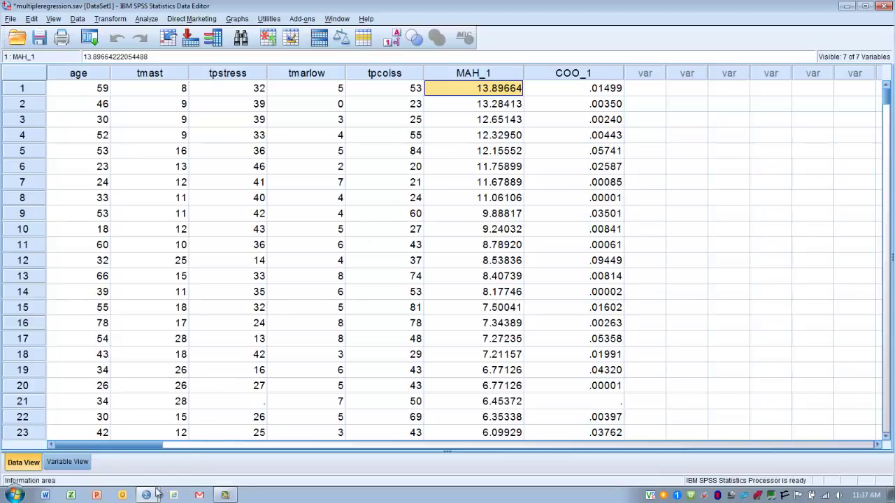
Examine the Casewise Diagnostics and Residuals Statistics tables in the regression output for outliers and influential cases
{"action": "mouse_move", "coordinate": [154, 493]}
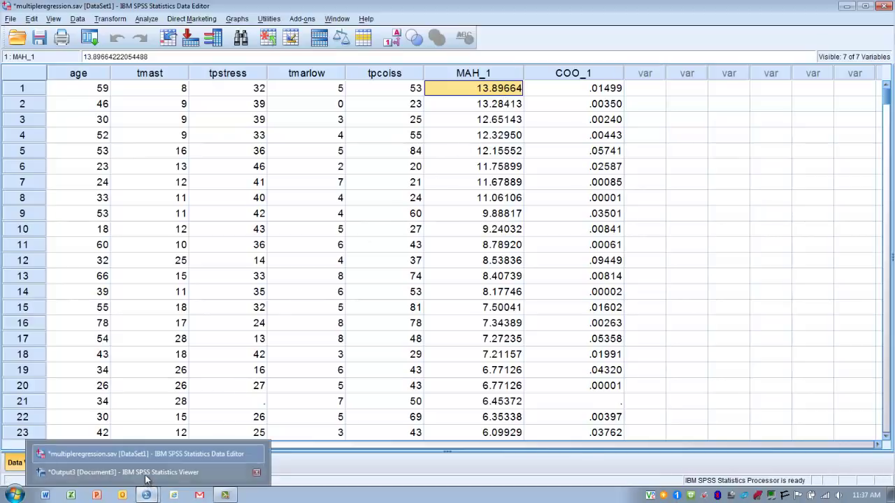
{"action": "left_click", "coordinate": [146, 473]}
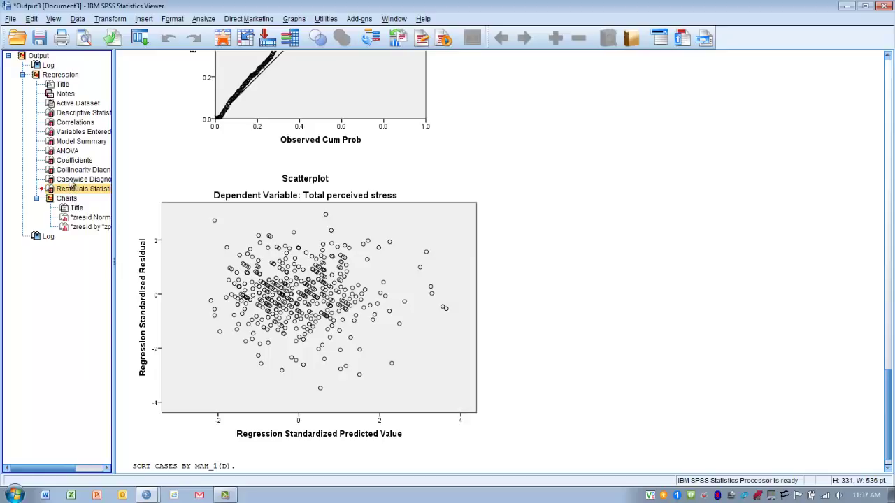
{"action": "left_click", "coordinate": [71, 181]}
{"action": "left_click", "coordinate": [224, 98]}
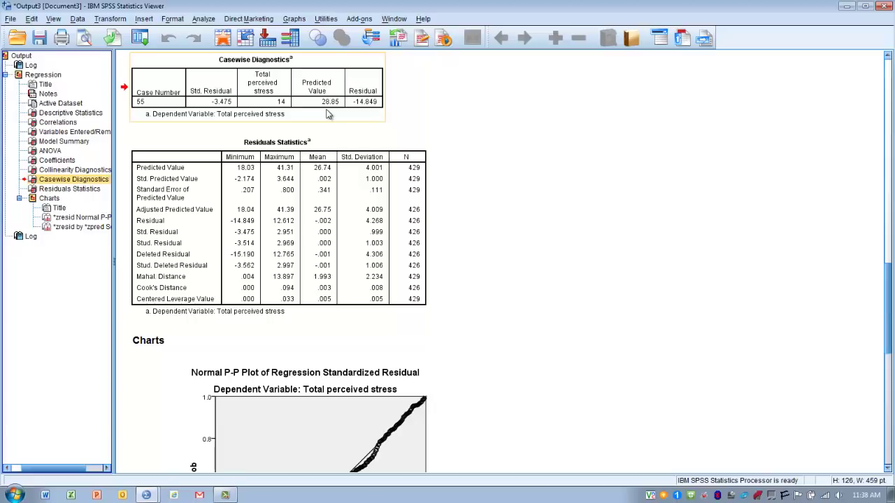
{"action": "left_click", "coordinate": [316, 182]}
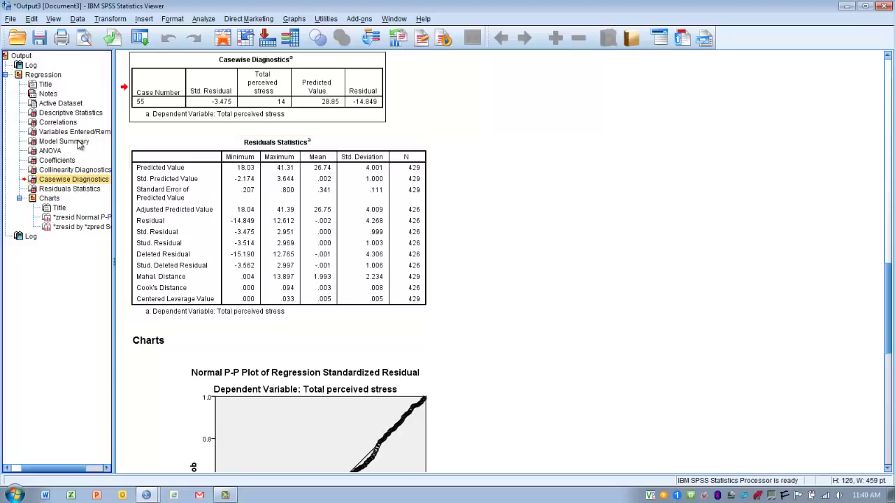
Examine the Model Summary, ANOVA and Coefficients tables to evaluate the model and each predictor's contribution
{"action": "left_click", "coordinate": [63, 141]}
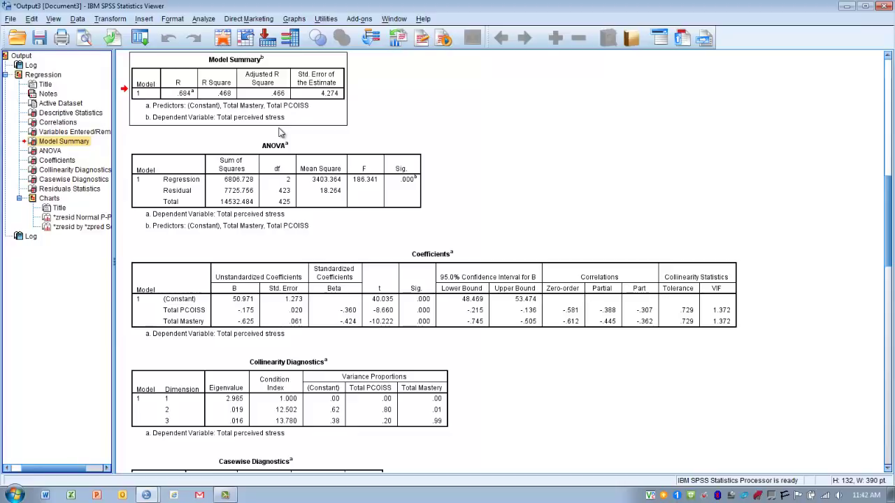
{"action": "left_click", "coordinate": [286, 155]}
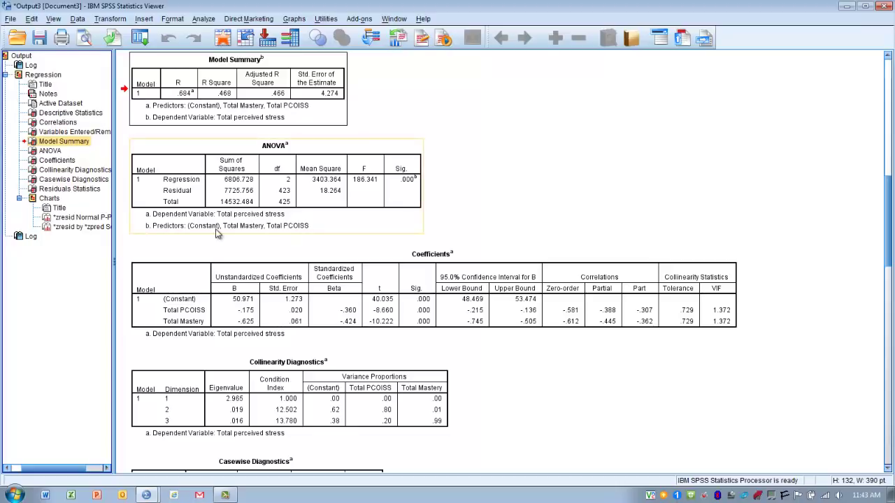
{"action": "left_click", "coordinate": [57, 160]}
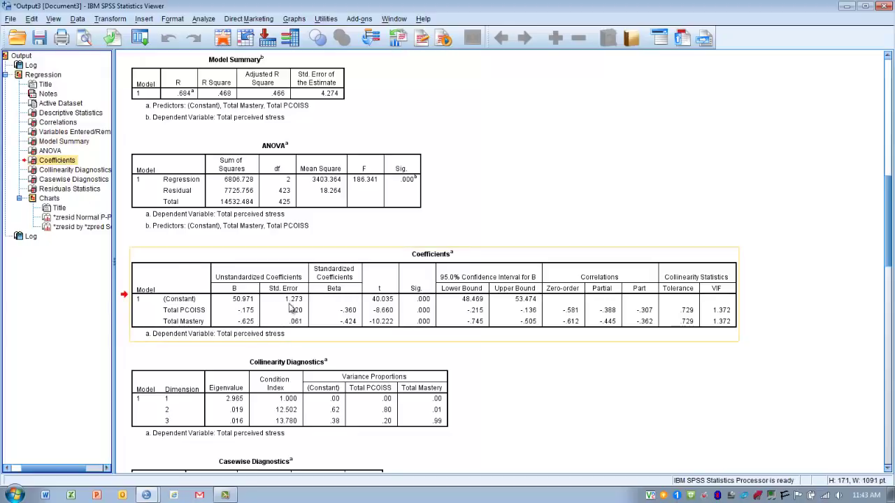